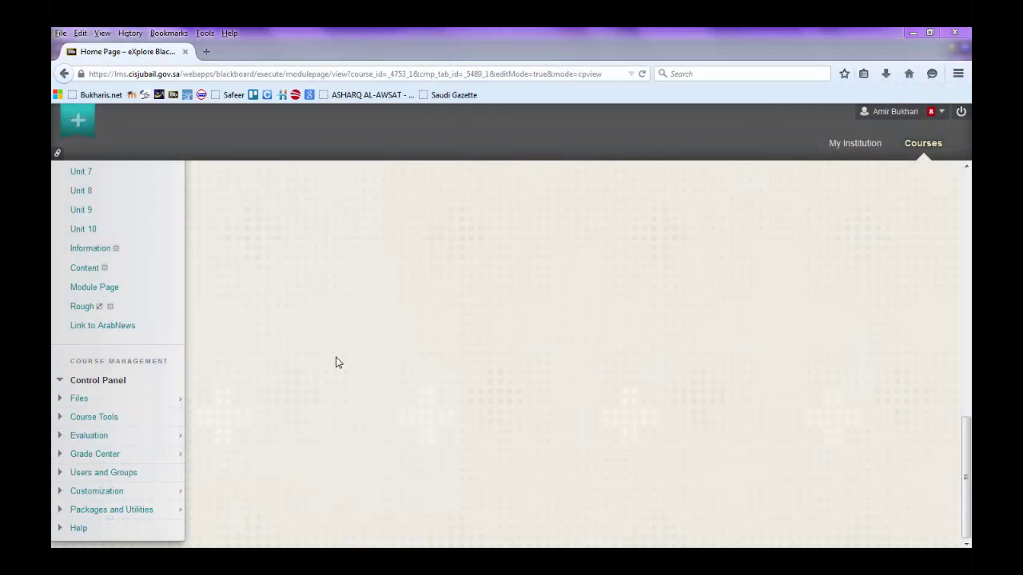
From Control Panel's Course Tools, go to Discussion Board and open the empty Course12 board.
scroll(288, 319, up, 10)
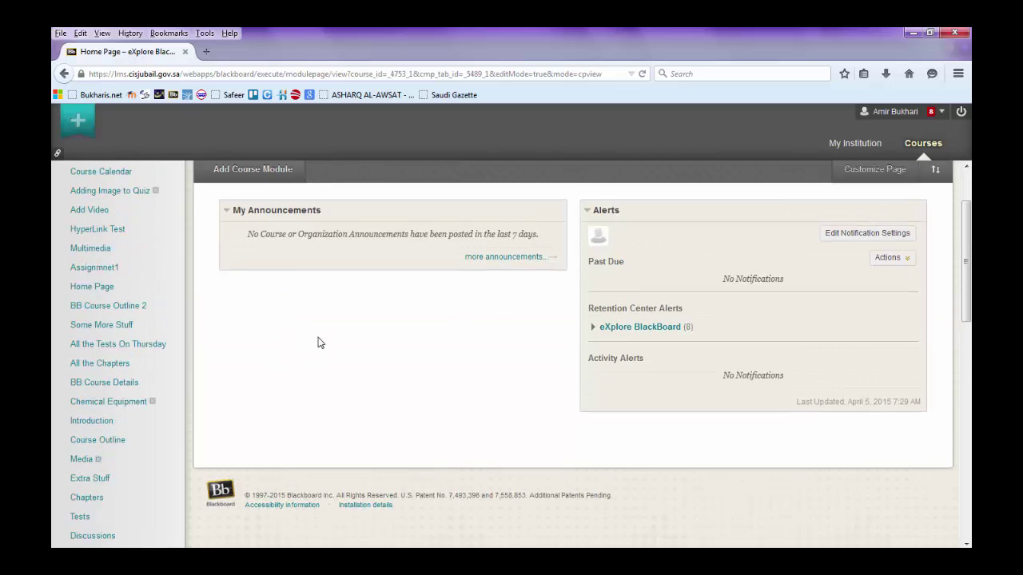
scroll(300, 360, down, 5)
scroll(299, 359, up, 6)
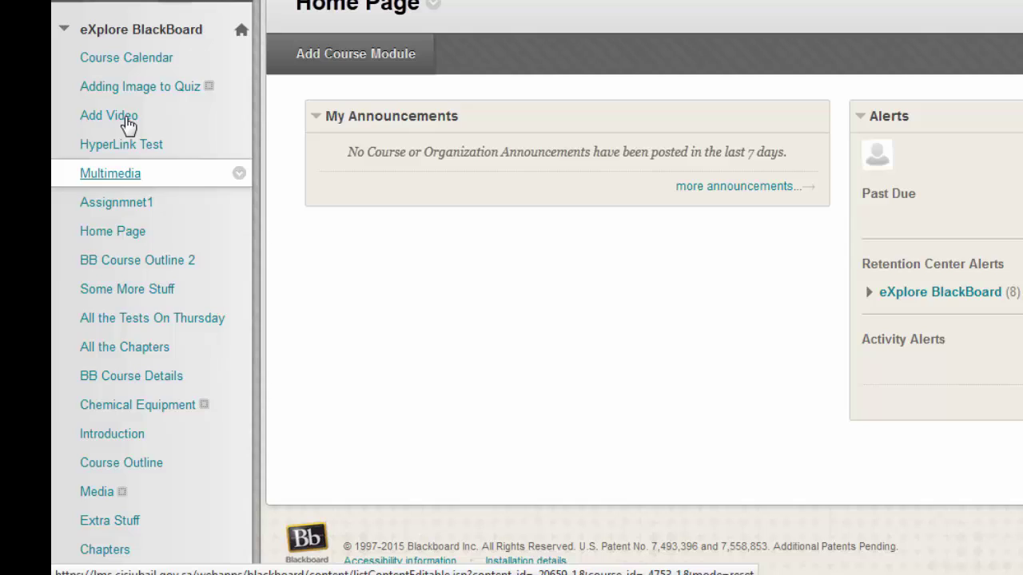
scroll(294, 378, down, 6)
scroll(297, 373, down, 6)
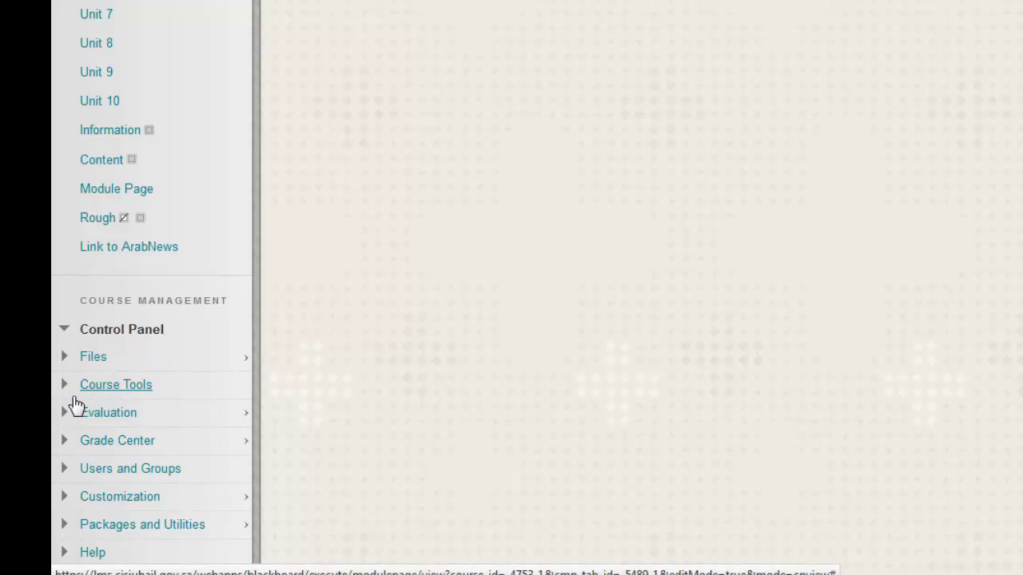
click(88, 387)
scroll(179, 392, down, 3)
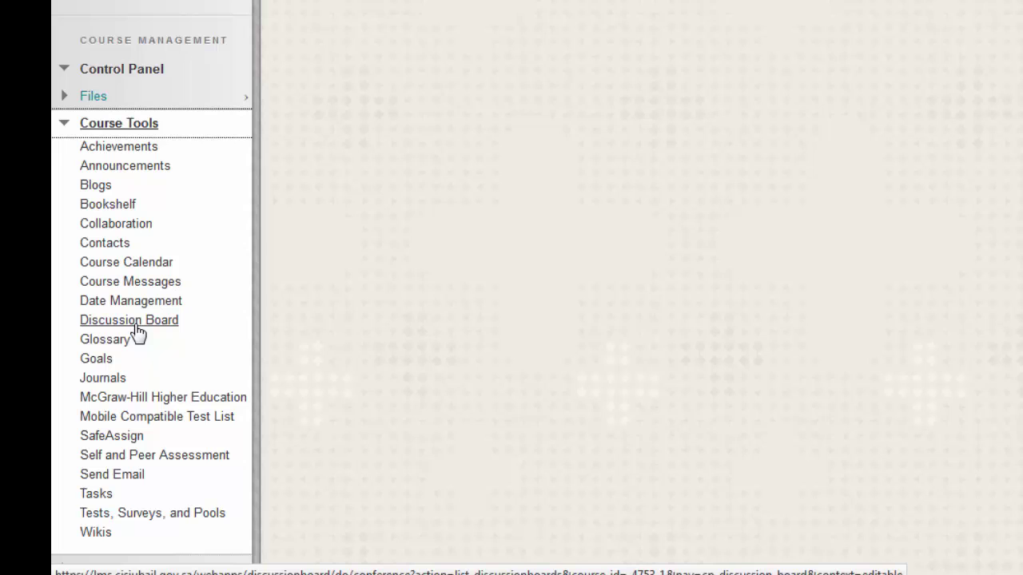
click(150, 322)
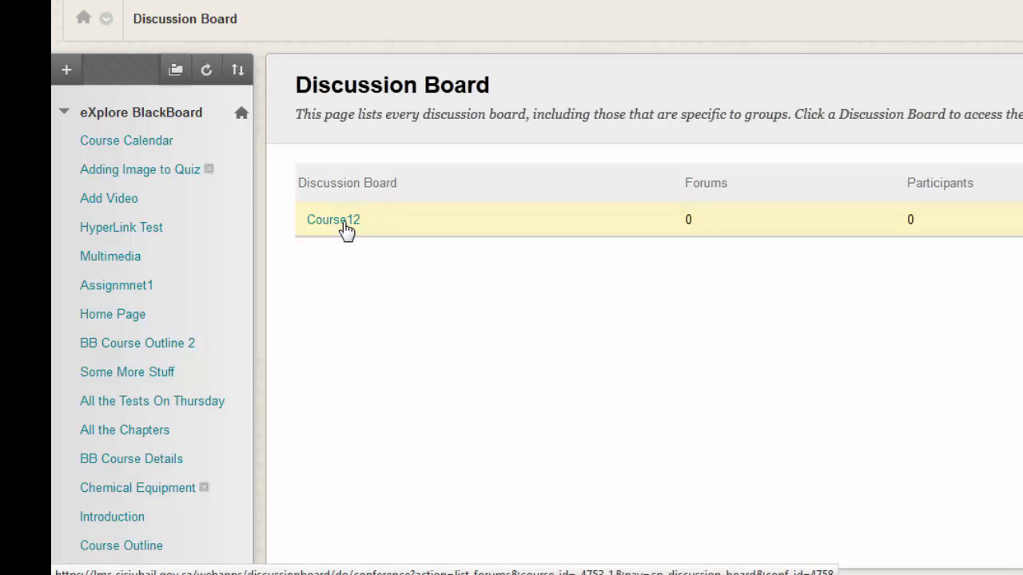
click(328, 224)
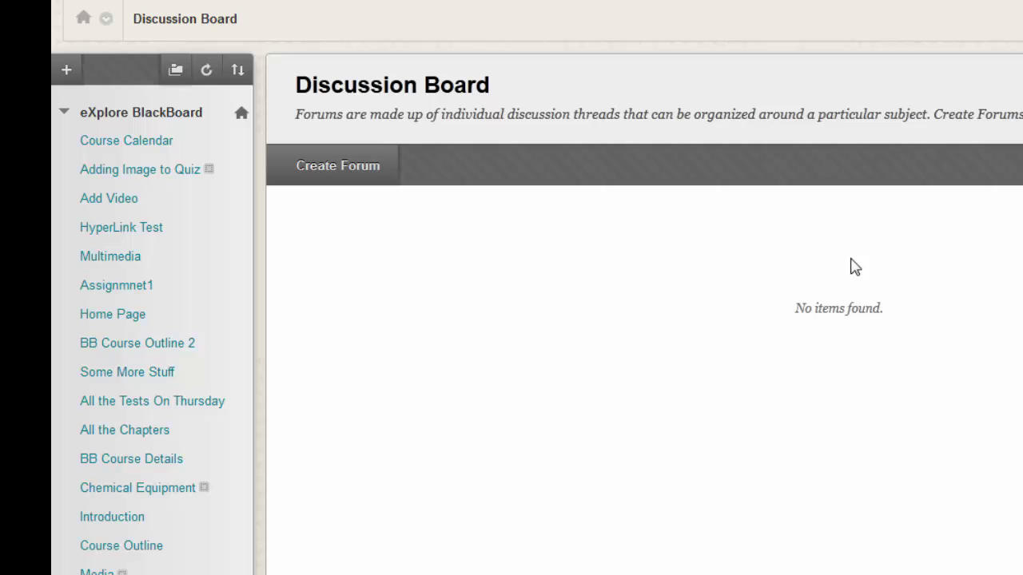
Start a new forum named 'What is a Forum?' described as 'Here we will discuss what is a forum'.
click(334, 169)
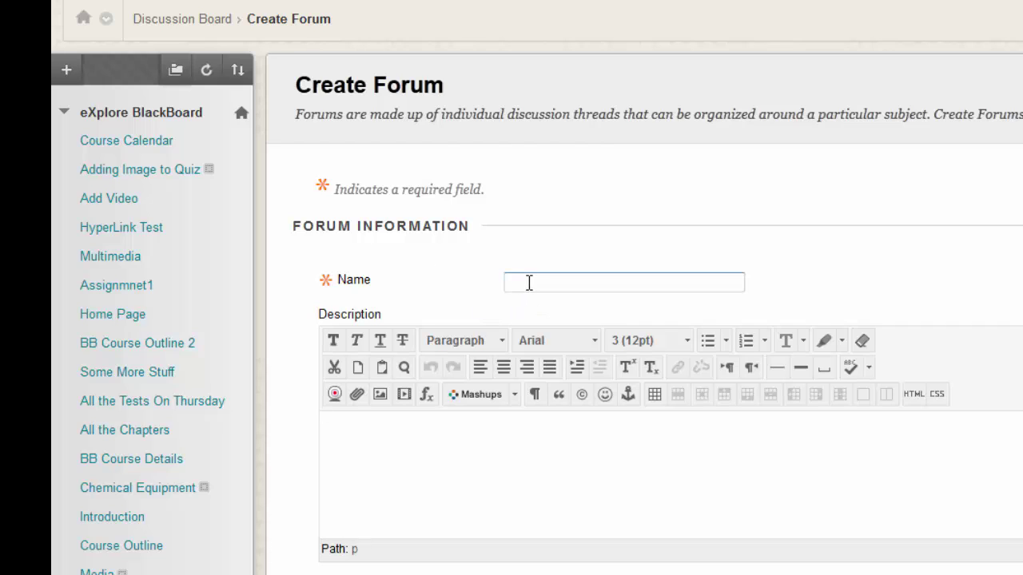
text(is a Forum?)
click(462, 447)
text(Here we will discuss what is a forum)
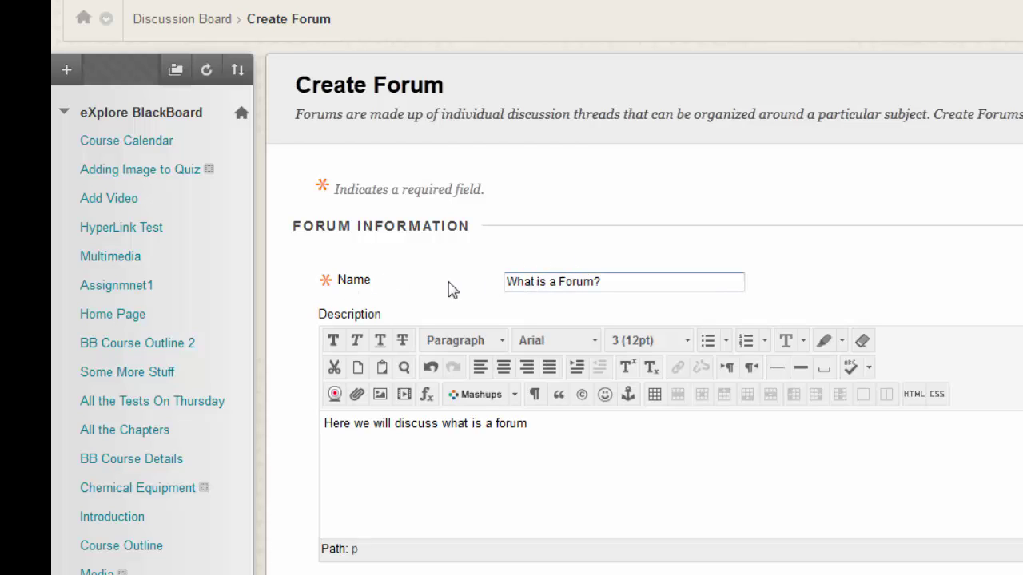
drag(607, 286, 505, 285)
Review the forum's availability and settings, then submit the new forum.
scroll(583, 292, down, 2)
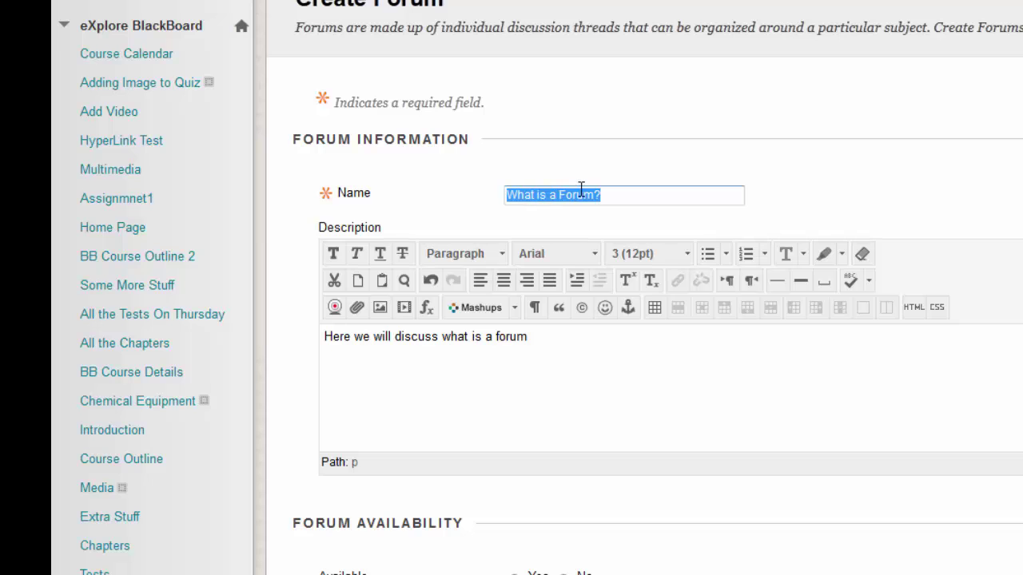
scroll(503, 361, down, 5)
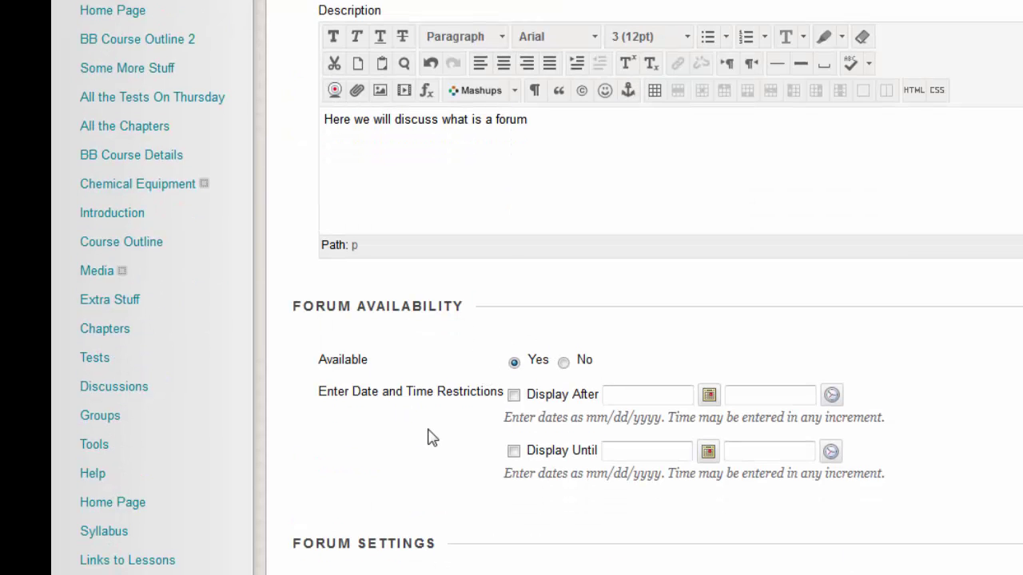
scroll(564, 347, down, 3)
scroll(564, 352, down, 4)
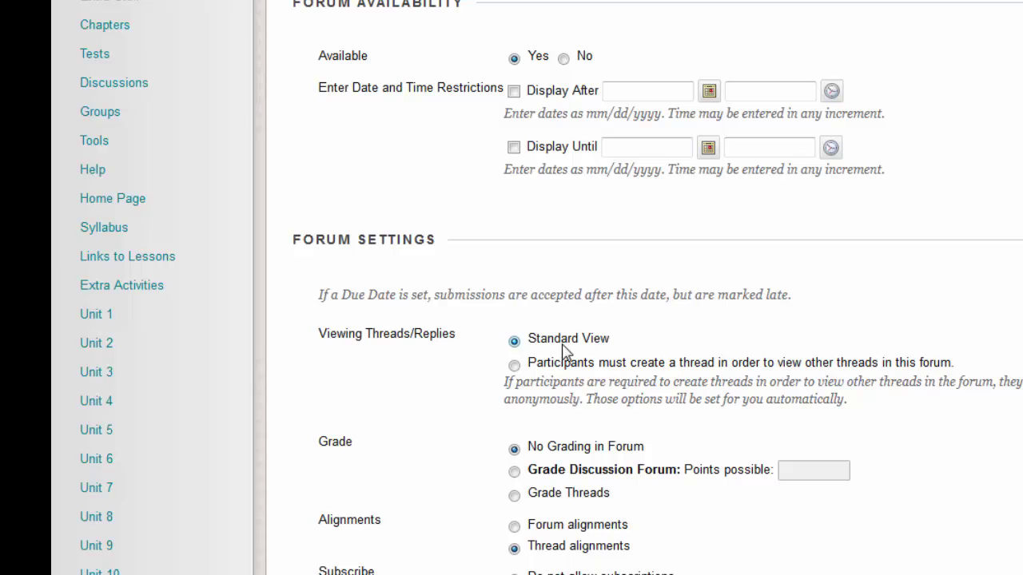
scroll(648, 360, down, 5)
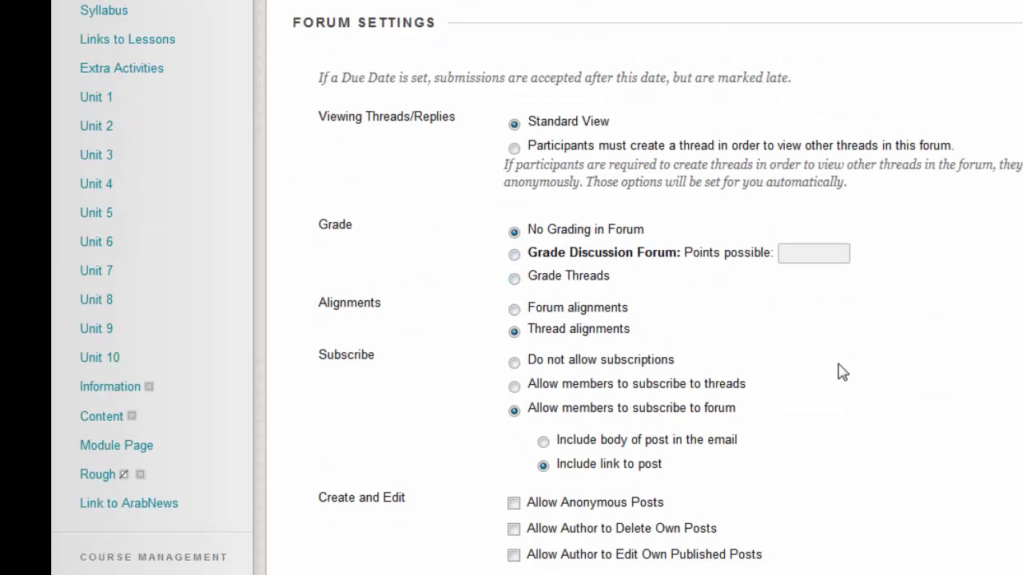
scroll(841, 372, down, 10)
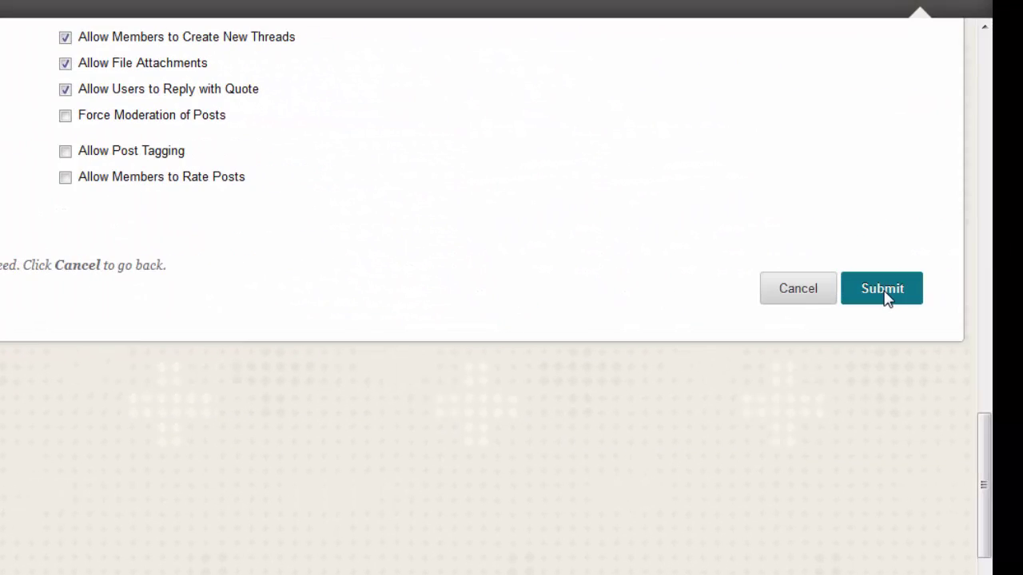
click(884, 294)
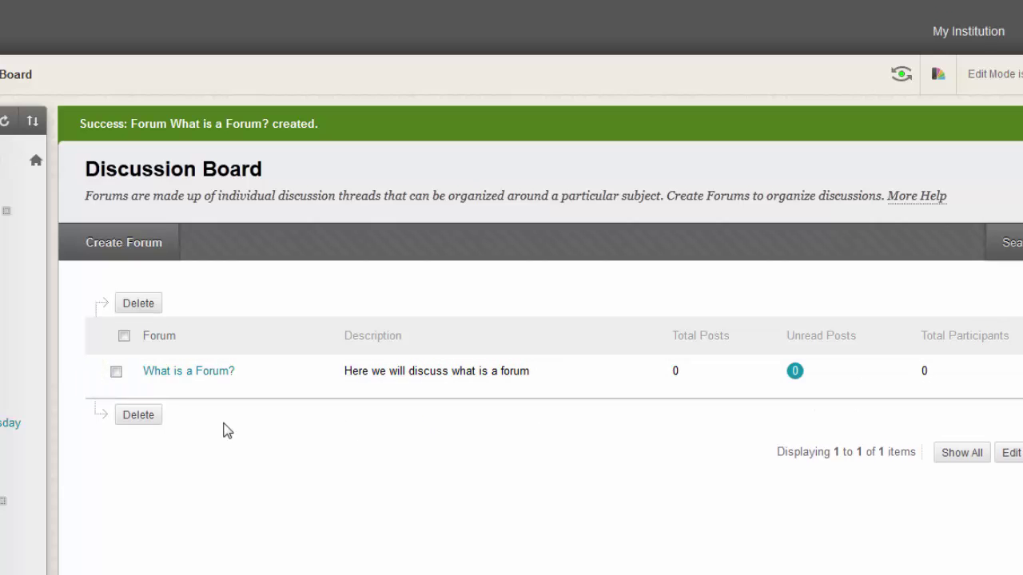
Check the forum list showing 'What is a Forum?' with 0 posts and 0 participants.
scroll(114, 422, down, 1)
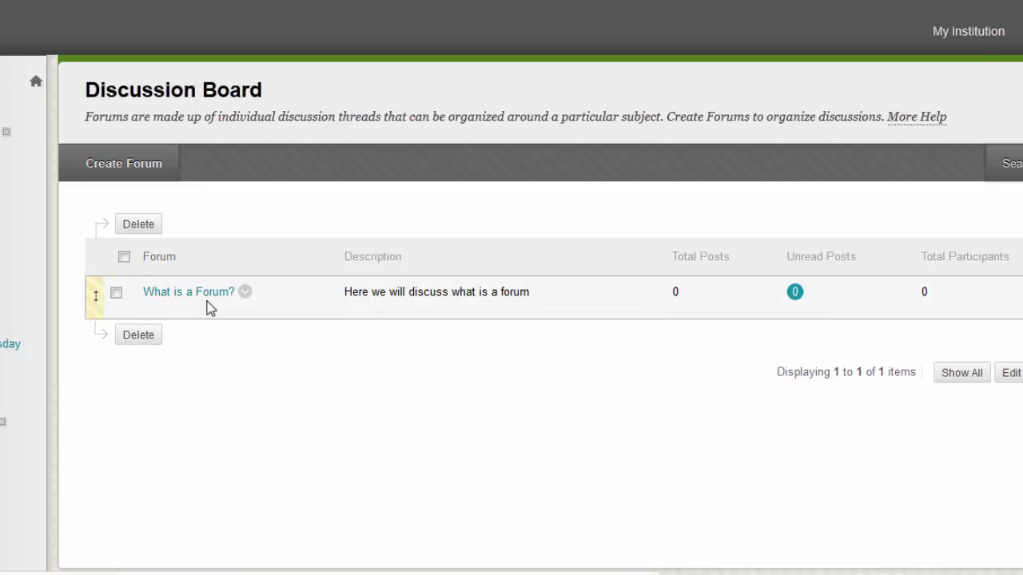
scroll(382, 382, up, 1)
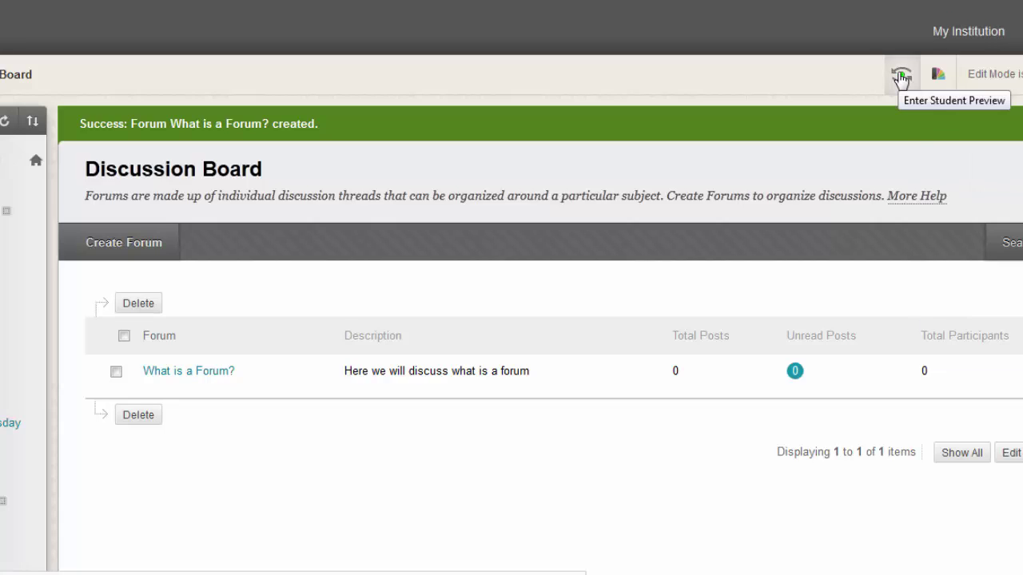
Switch to Student Preview and open Discussions from the student course menu.
click(902, 77)
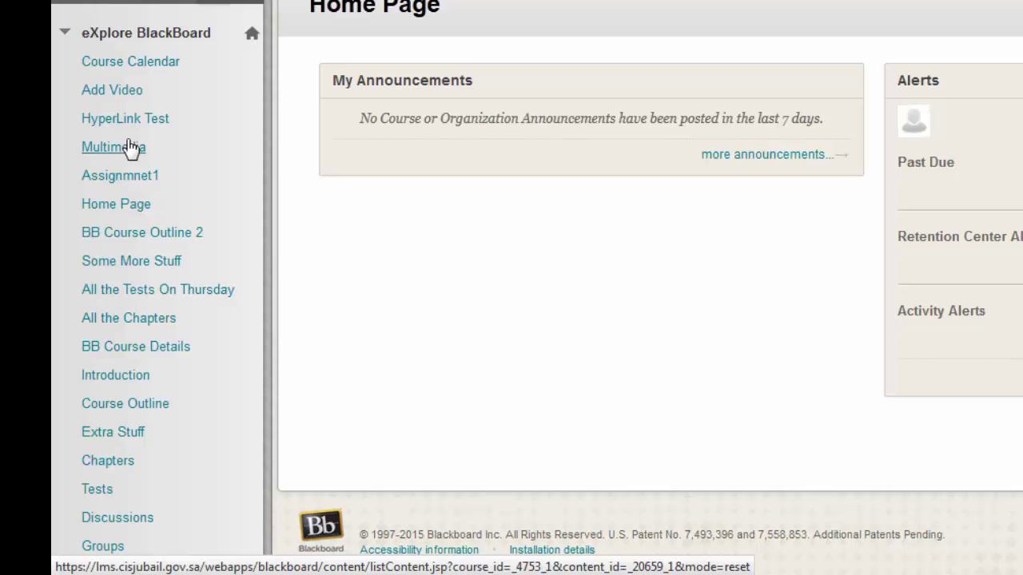
scroll(167, 273, down, 2)
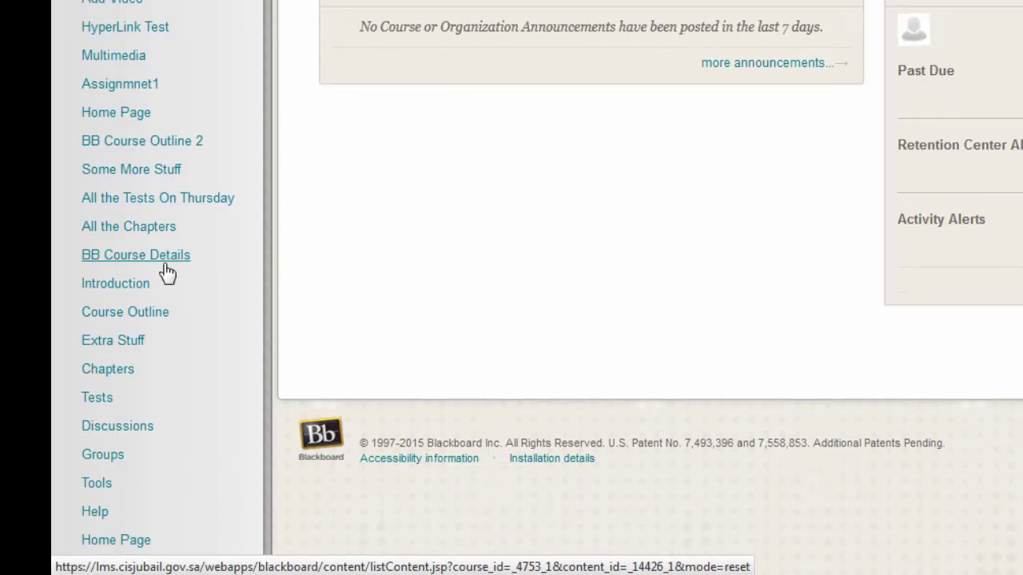
scroll(112, 16, up, 2)
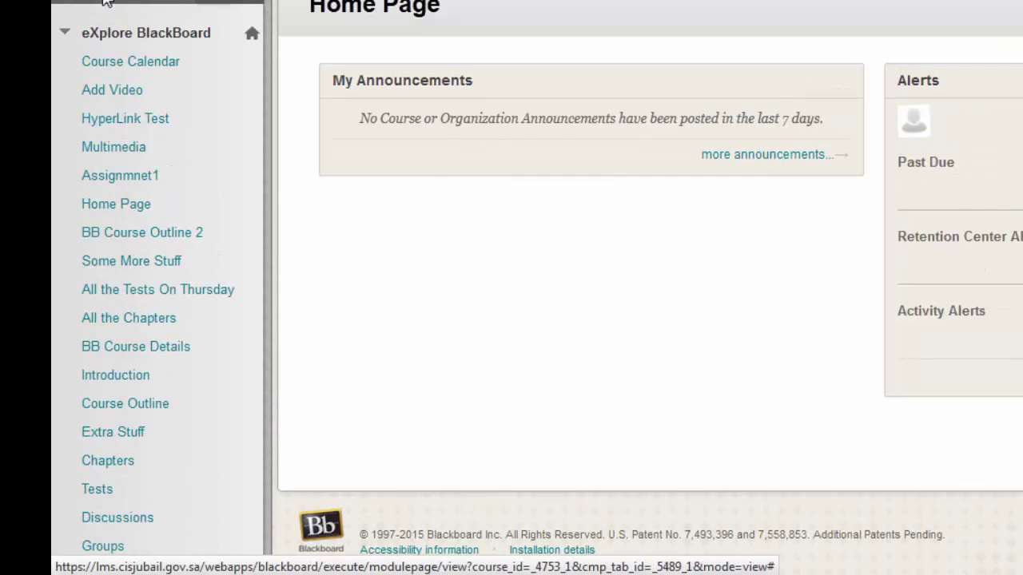
scroll(142, 256, down, 4)
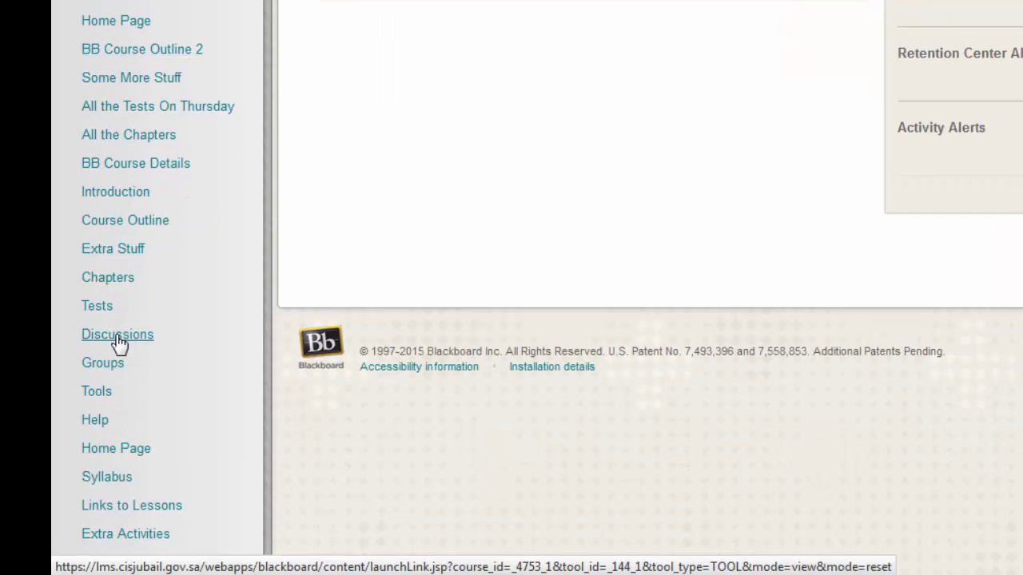
click(117, 342)
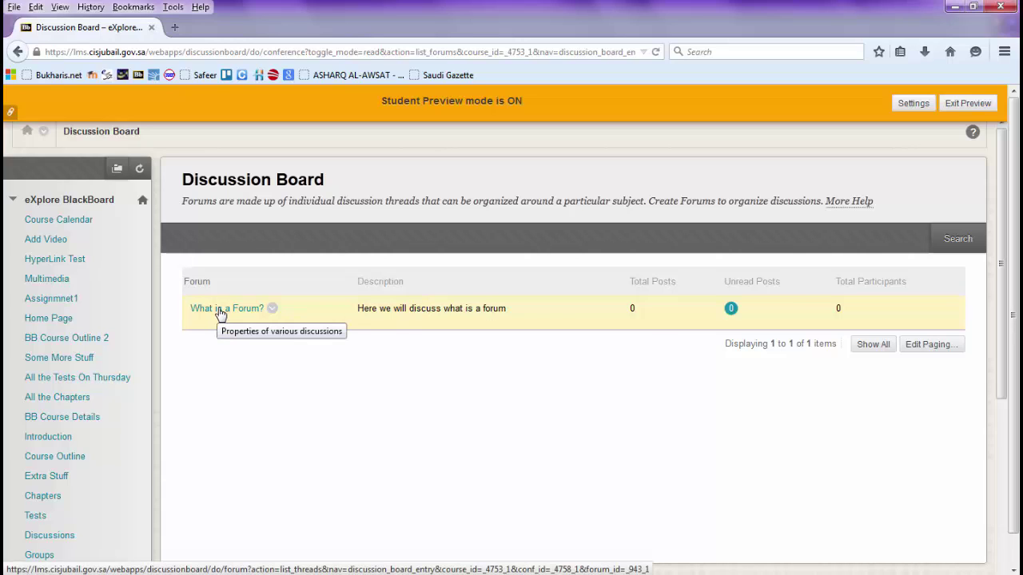
In 'What is a Forum?', draft a thread with subject 'My Answer' and message 'An area of discussion.'.
click(221, 311)
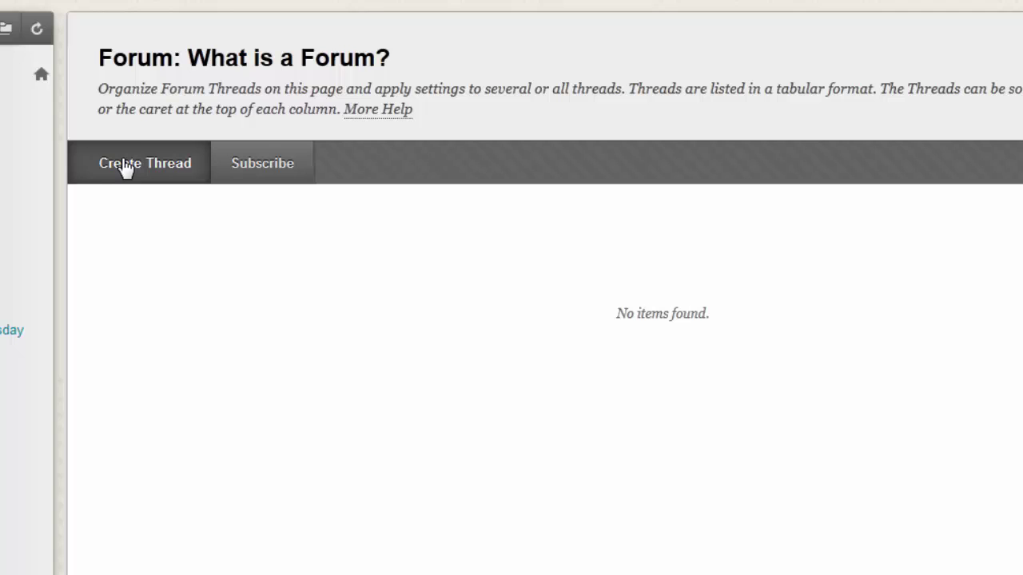
click(126, 168)
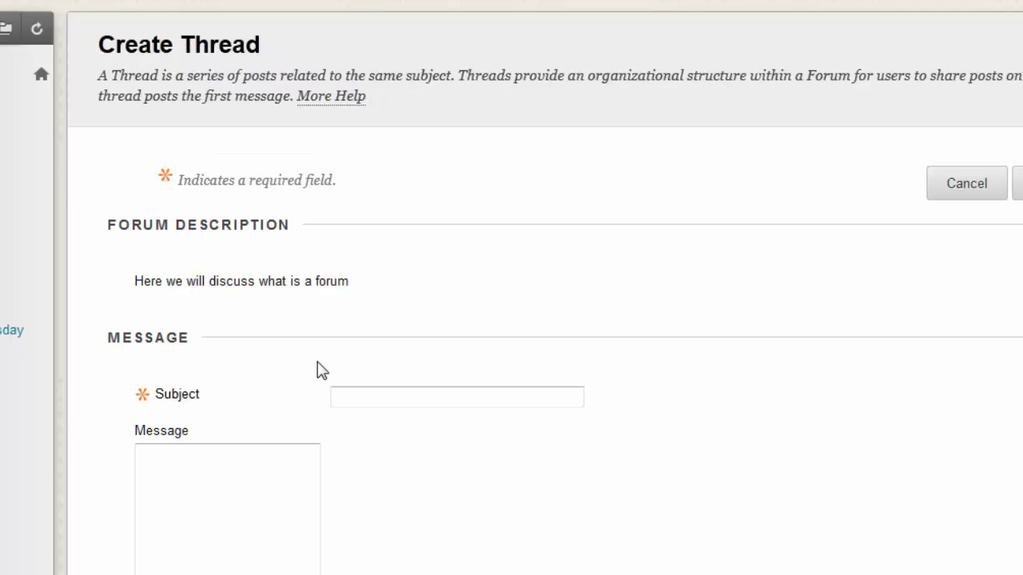
scroll(274, 410, down, 3)
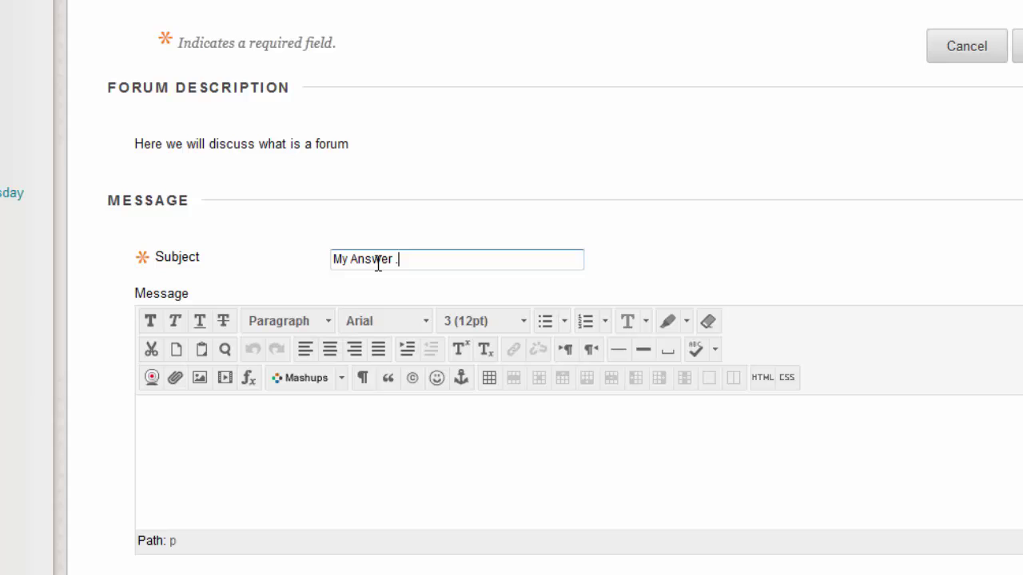
scroll(355, 308, down, 3)
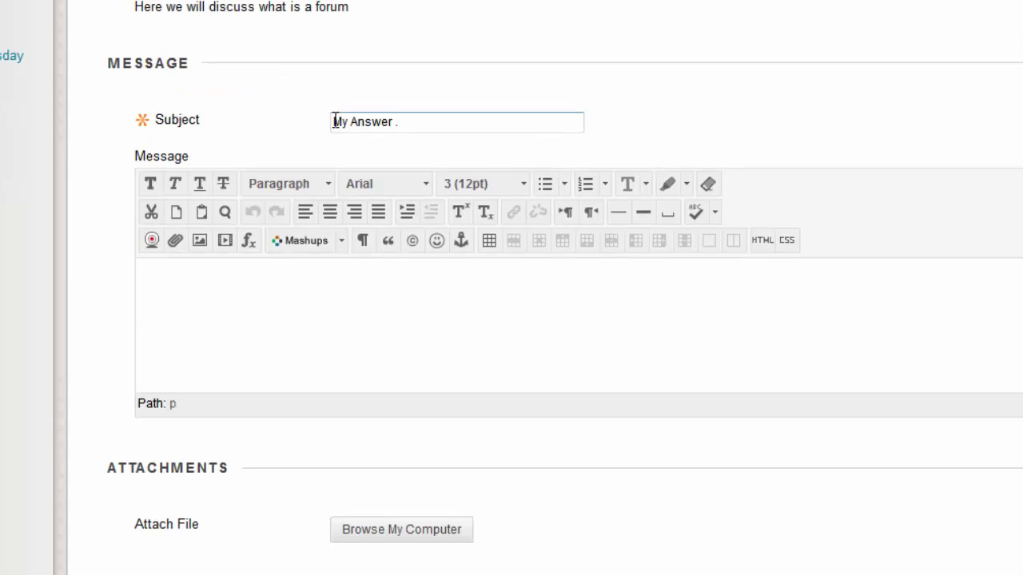
click(229, 282)
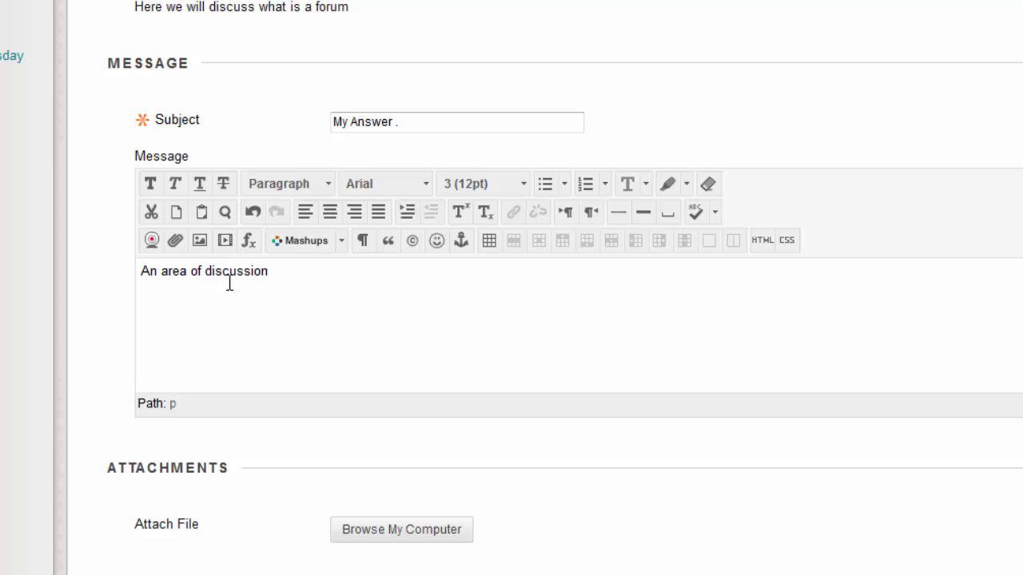
scroll(268, 294, down, 3)
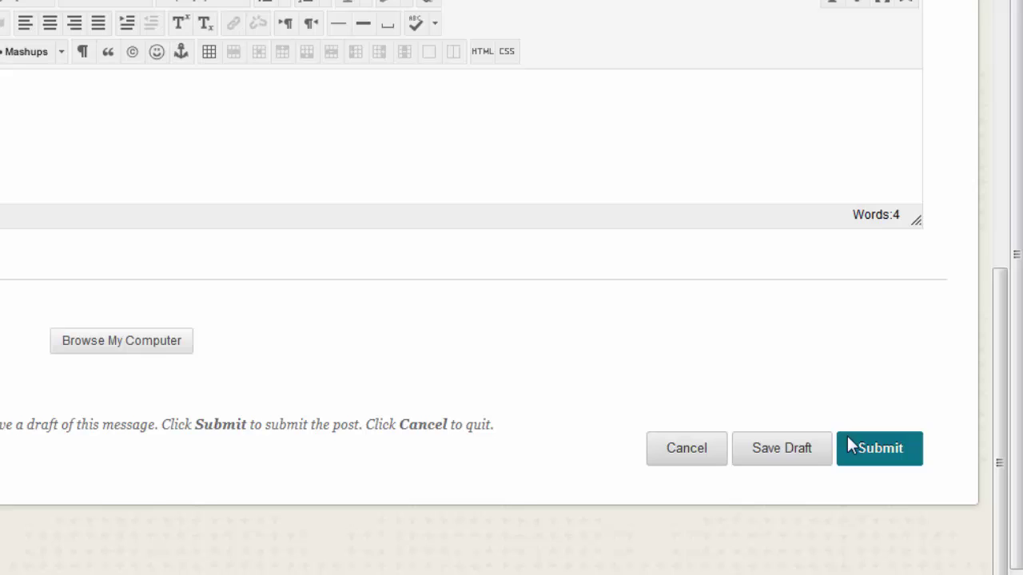
Submit the 'My Answer' thread, then exit Student Preview with Continue, returning to the course Home Page.
click(849, 447)
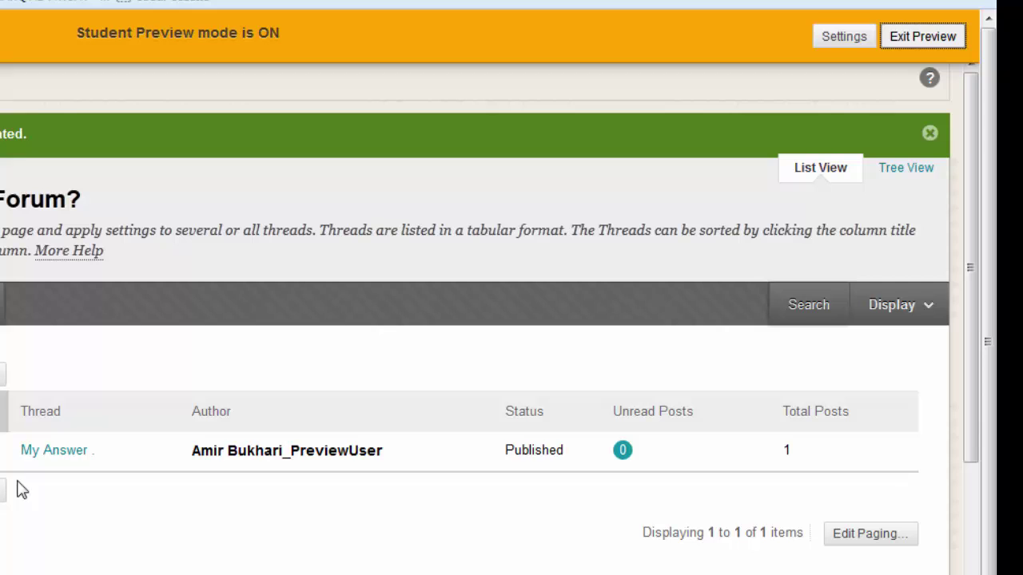
click(910, 42)
click(401, 569)
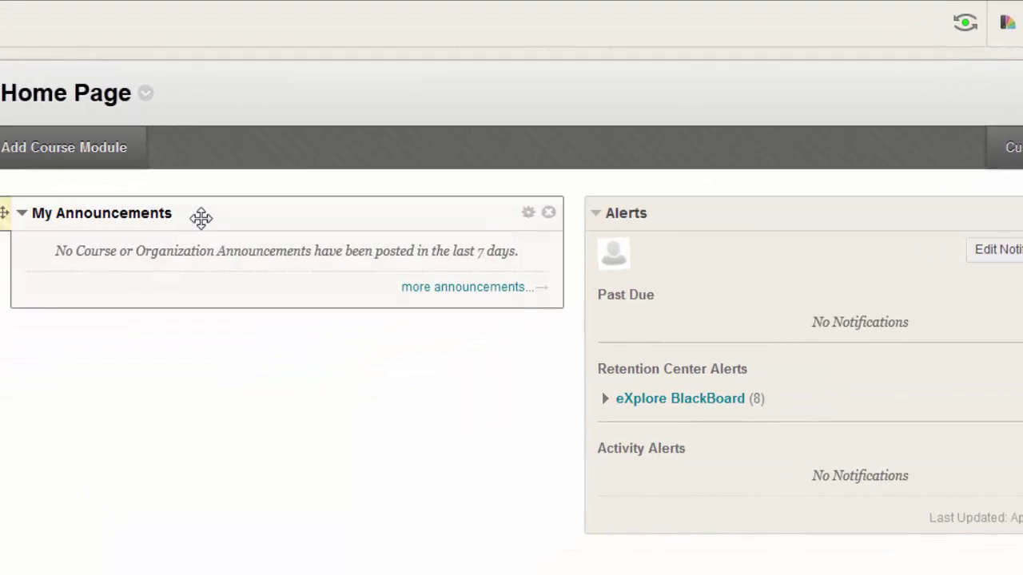
scroll(211, 300, down, 3)
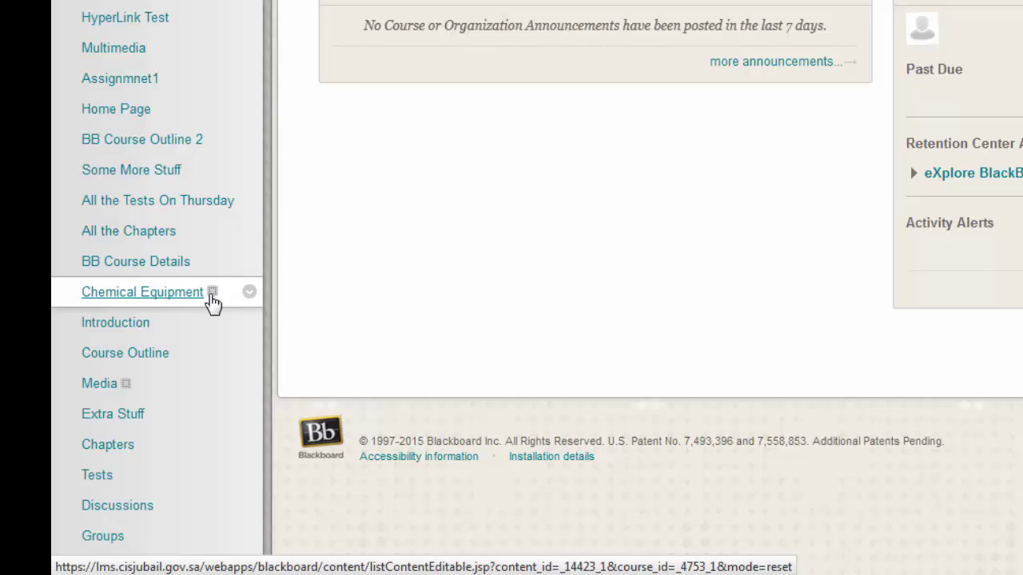
scroll(211, 301, down, 2)
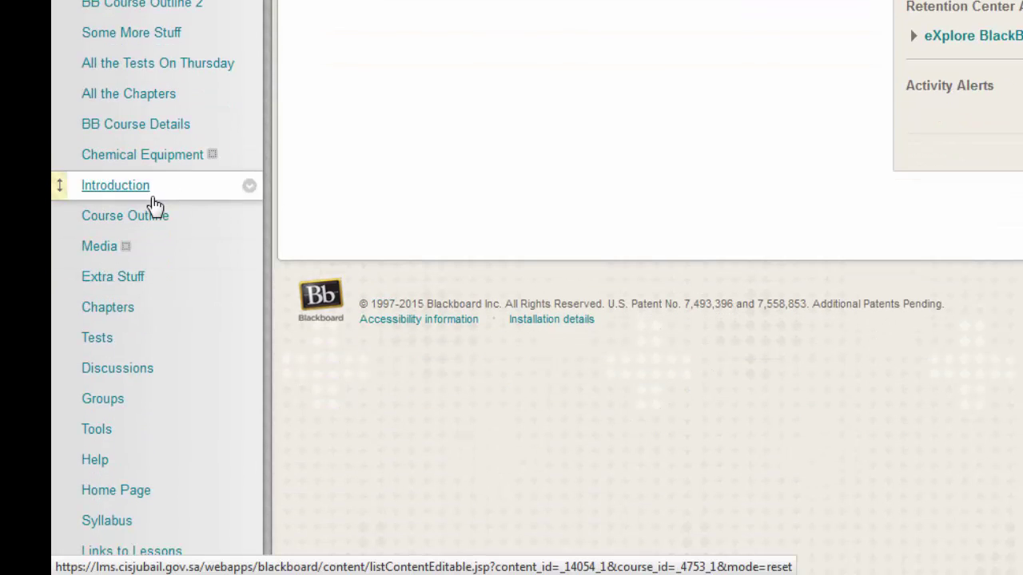
Go through Discussions and 'What is a Forum?' to open the 'My Answer' thread.
click(134, 370)
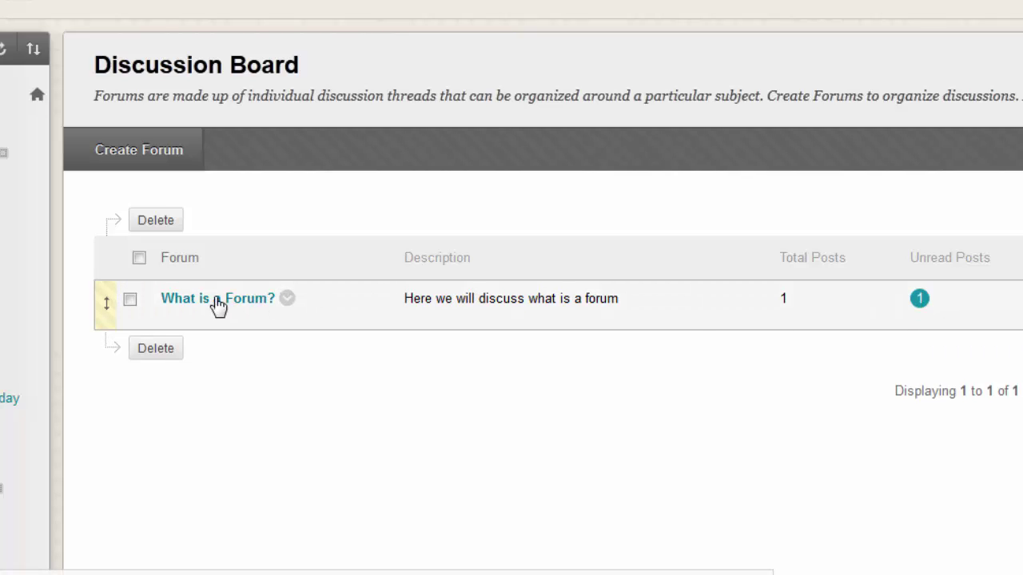
click(217, 300)
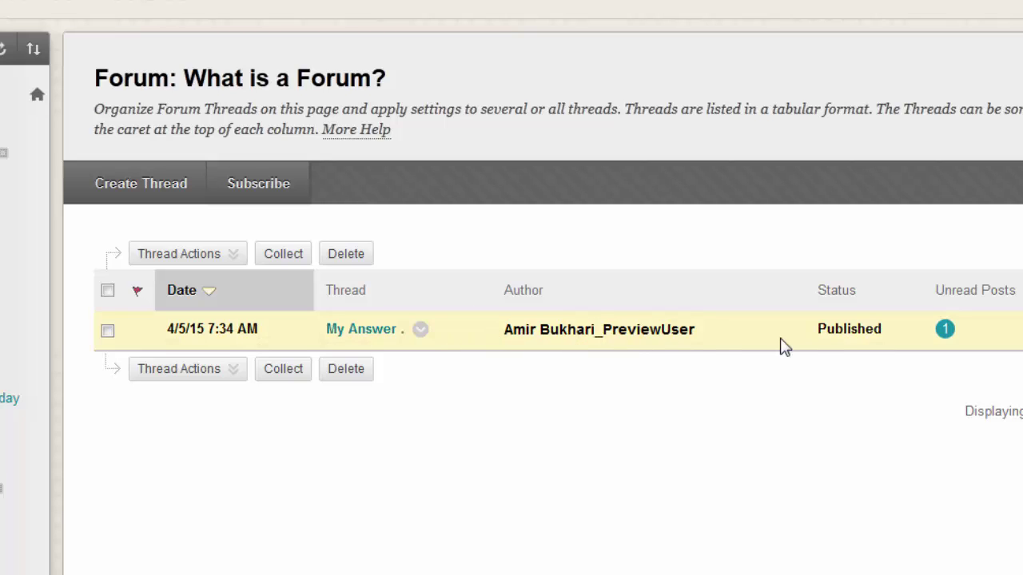
click(361, 335)
click(361, 336)
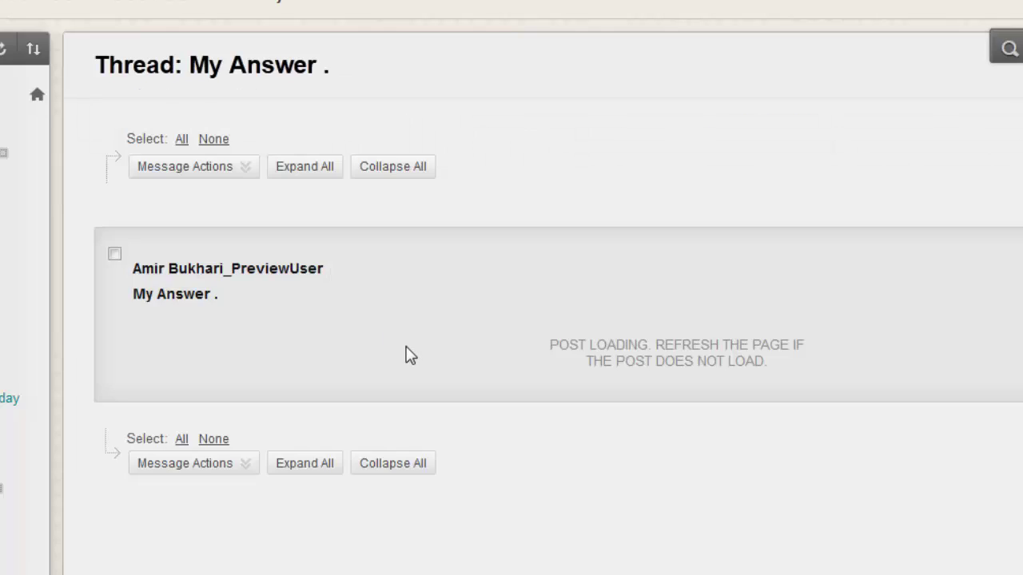
scroll(146, 137, down, 5)
scroll(140, 165, up, 2)
scroll(144, 168, up, 1)
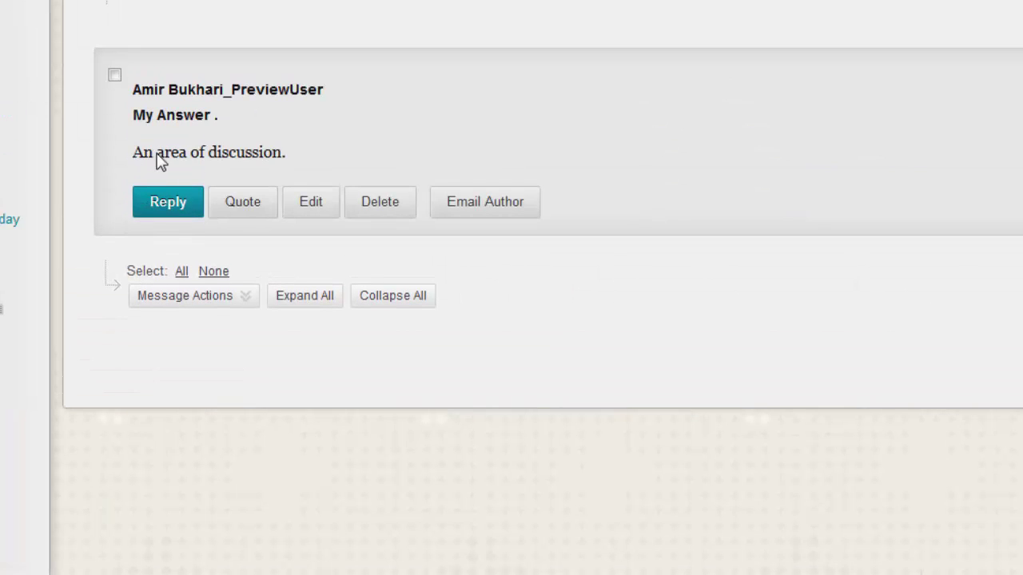
scroll(376, 141, up, 2)
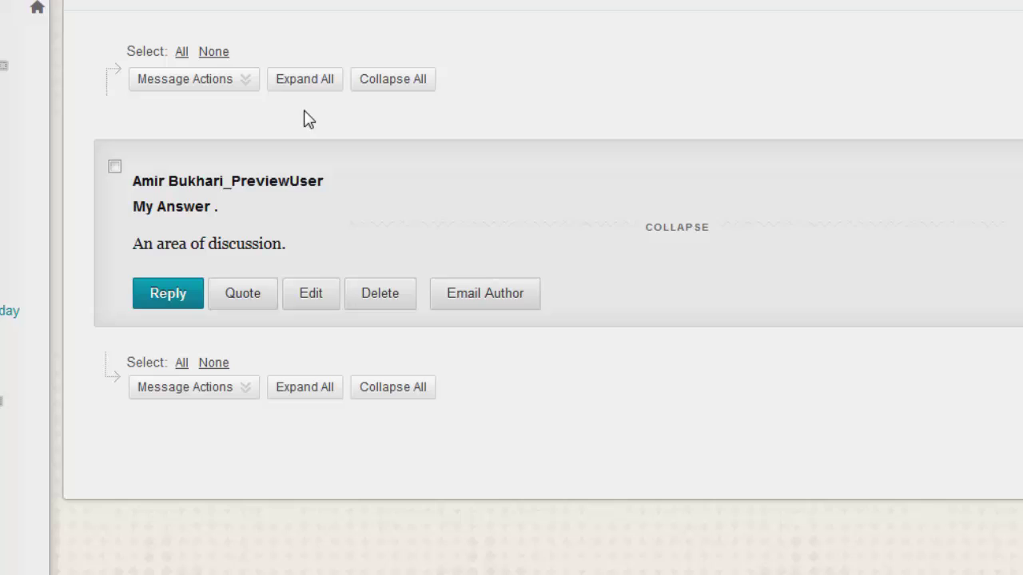
scroll(839, 201, up, 2)
Show the Message Actions menu for the 'An area of discussion.' post.
click(182, 165)
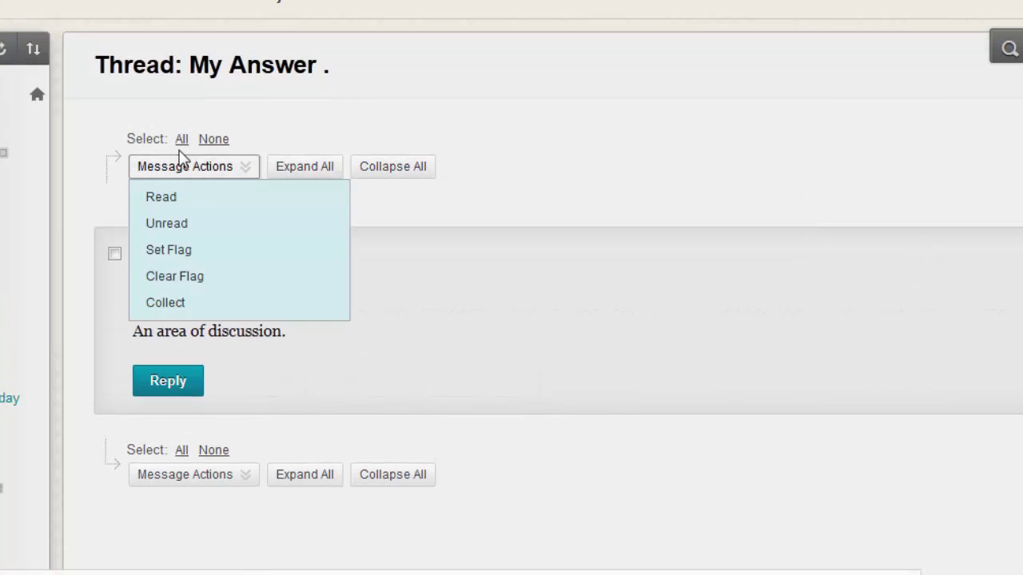
scroll(767, 263, down, 2)
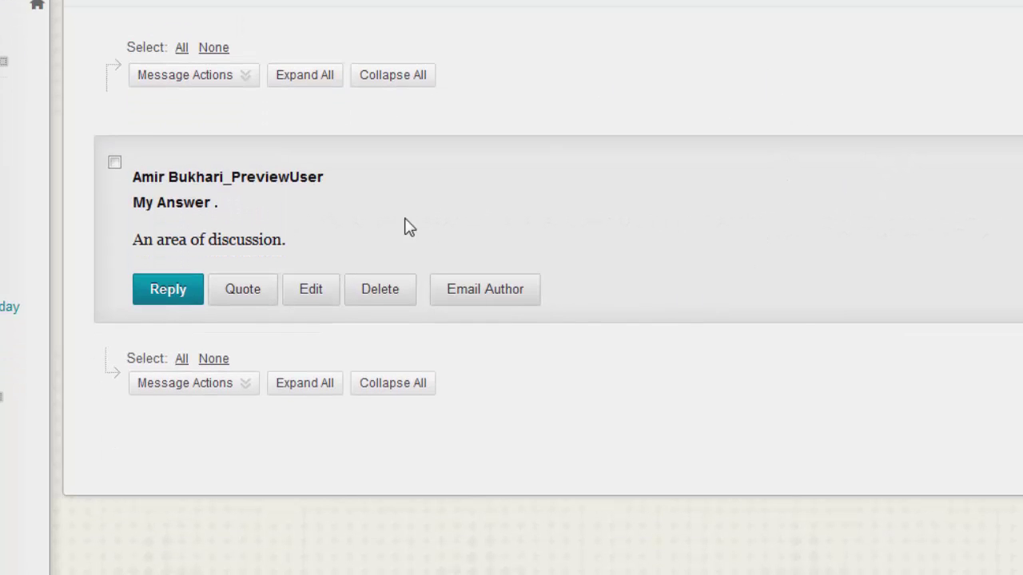
scroll(405, 227, up, 2)
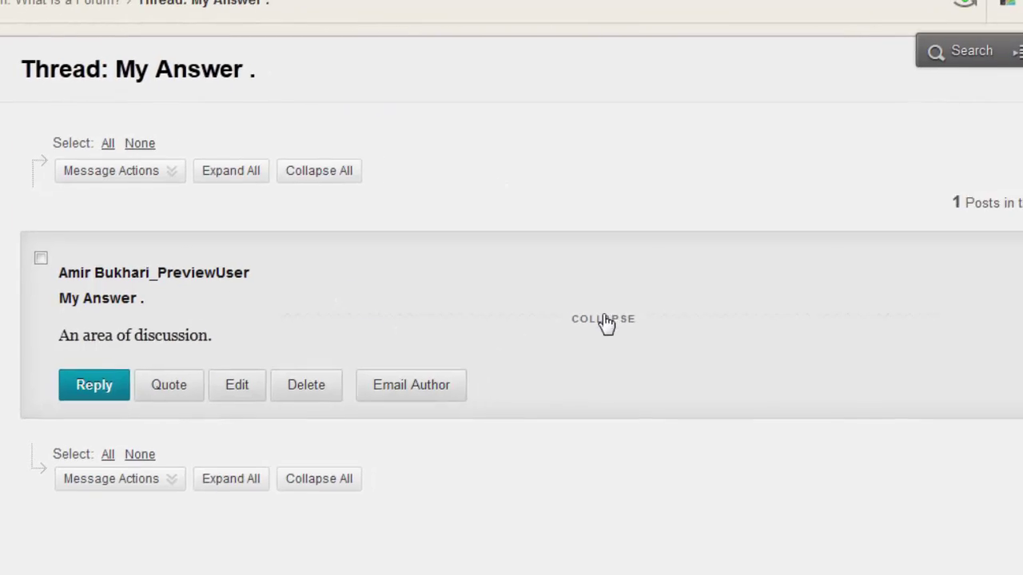